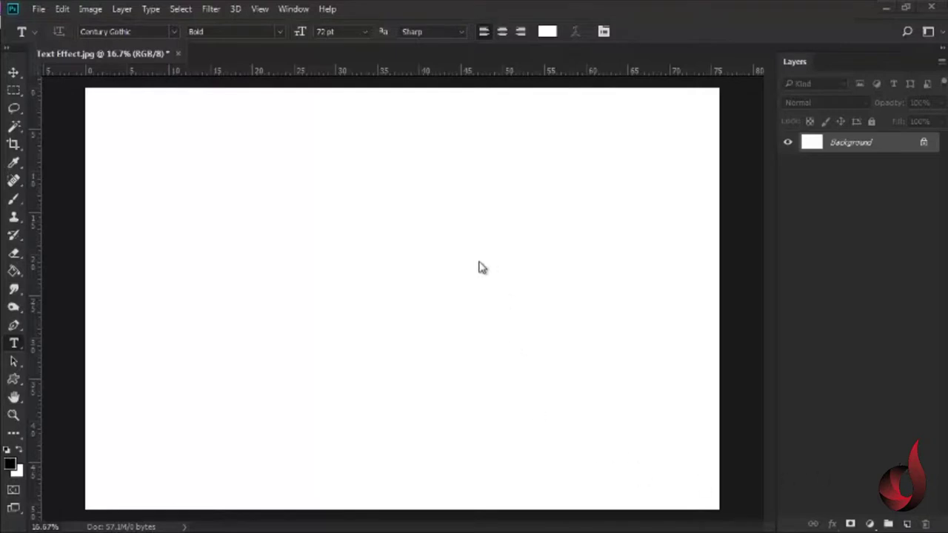
Add a text layer reading 'LOVE' on the canvas.
click(14, 344)
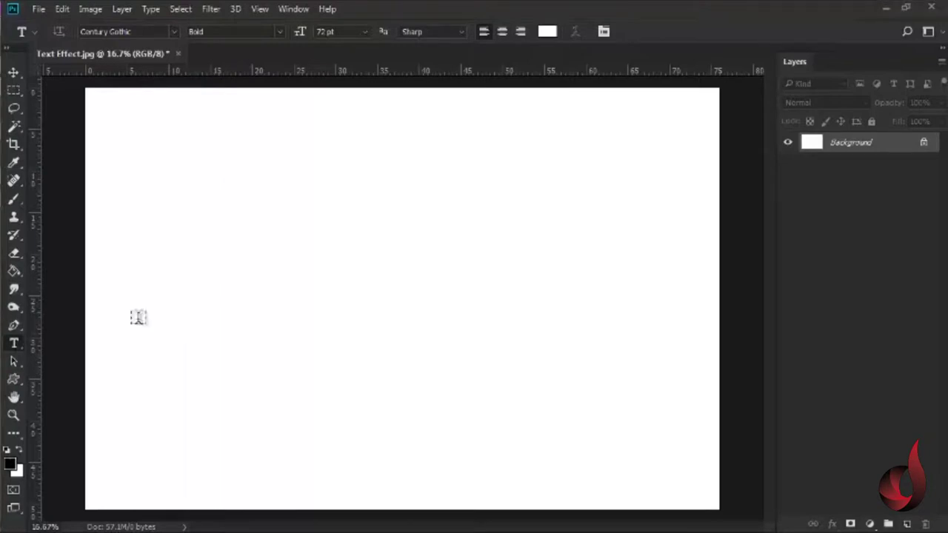
click(560, 297)
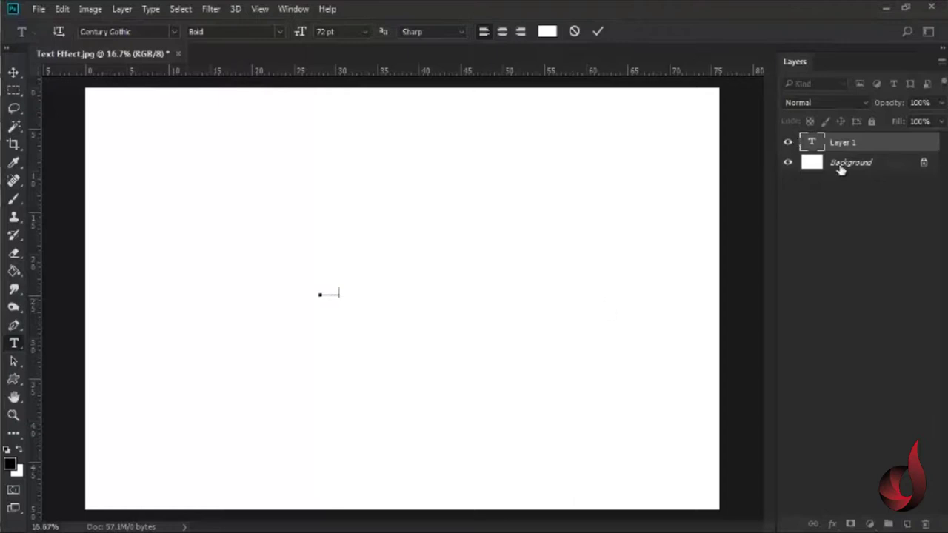
click(825, 144)
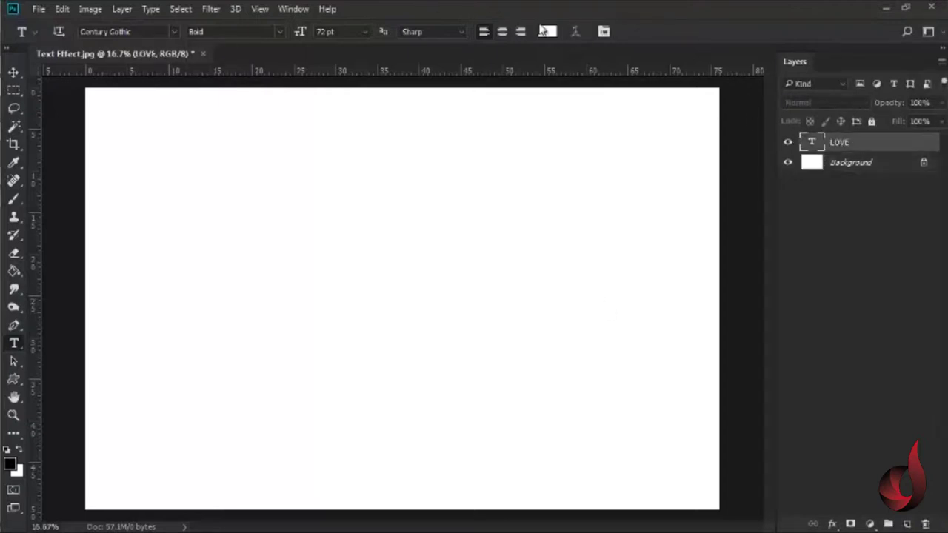
Change the LOVE text colour to black (000000).
click(549, 31)
text(000000)
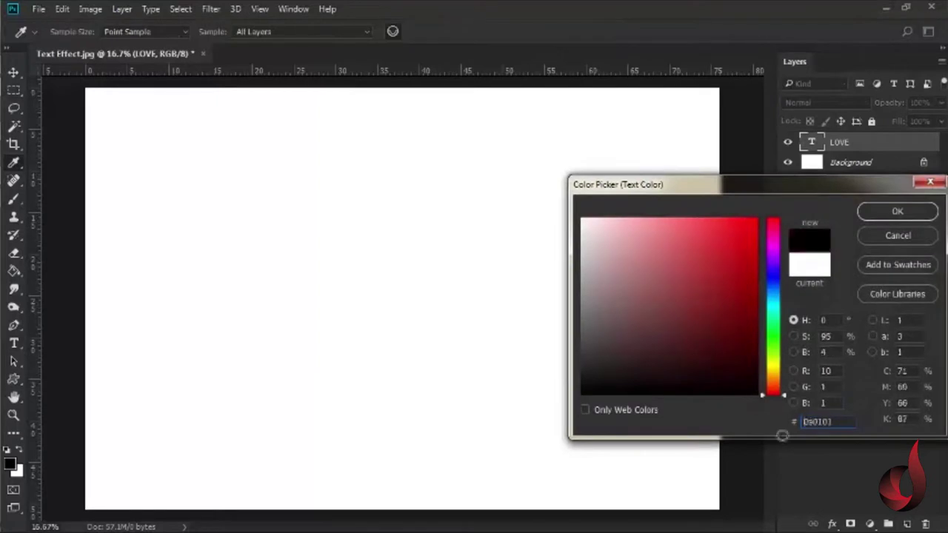
click(885, 214)
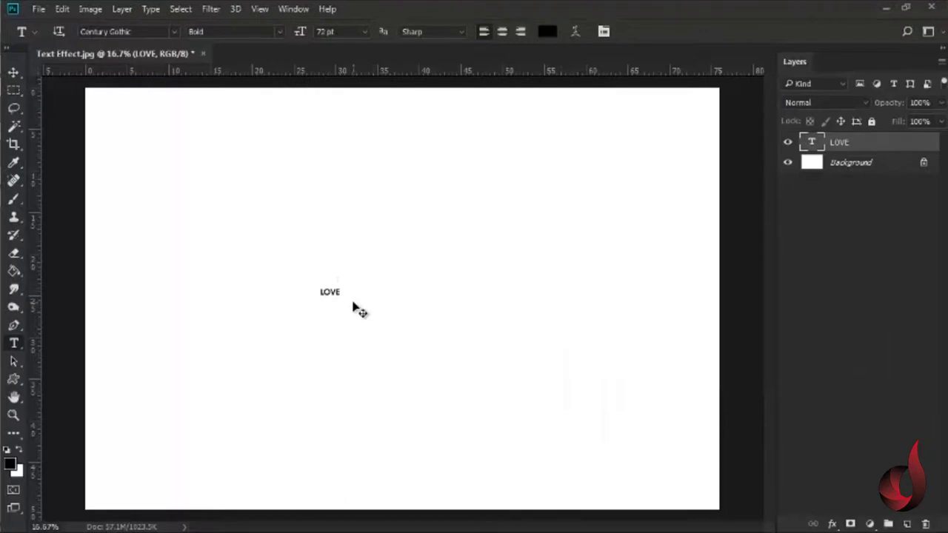
Scale the LOVE text up to about 956 pt and move it near the canvas centre.
key(ctrl+t)
drag(345, 299, 574, 415)
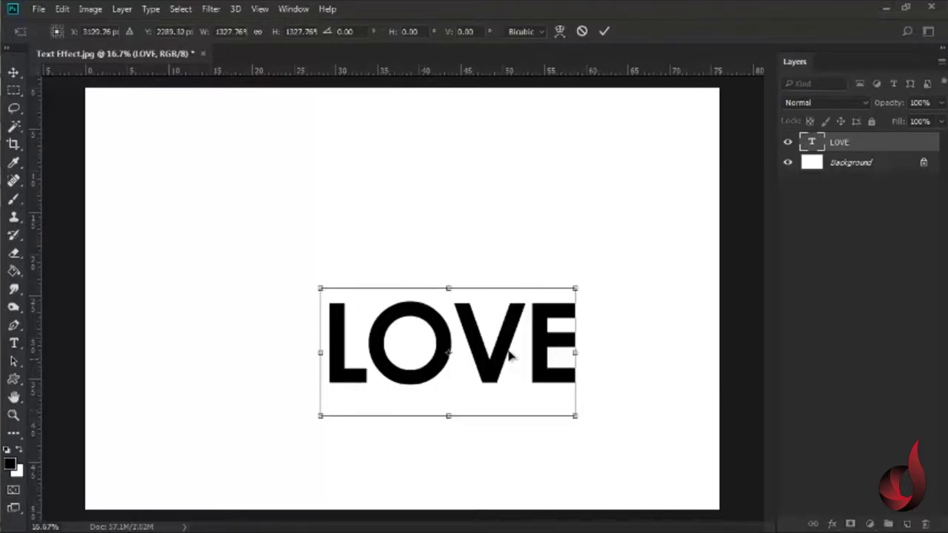
drag(506, 354, 489, 319)
key(Return)
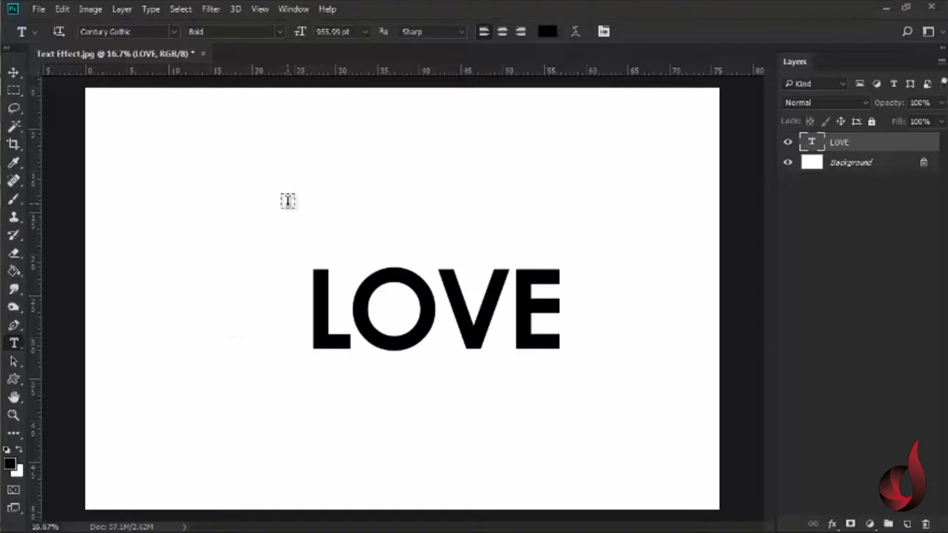
Select the whole canvas, align LOVE to its vertical and horizontal centres, then deselect.
key(ctrl+a)
click(182, 9)
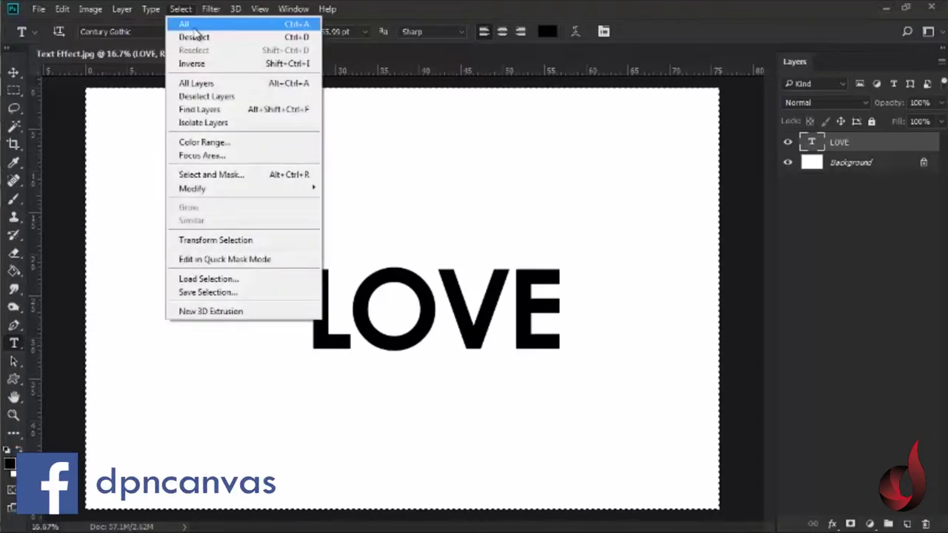
click(189, 23)
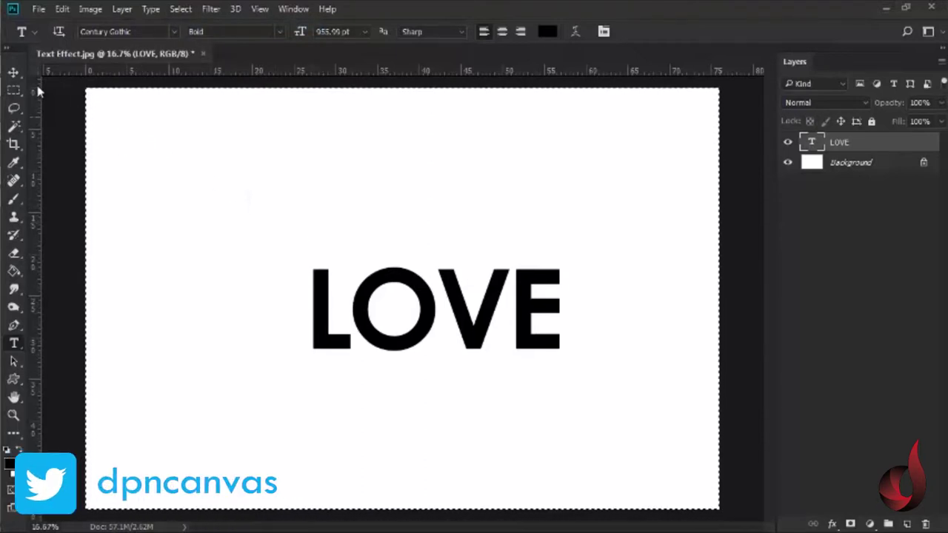
click(14, 73)
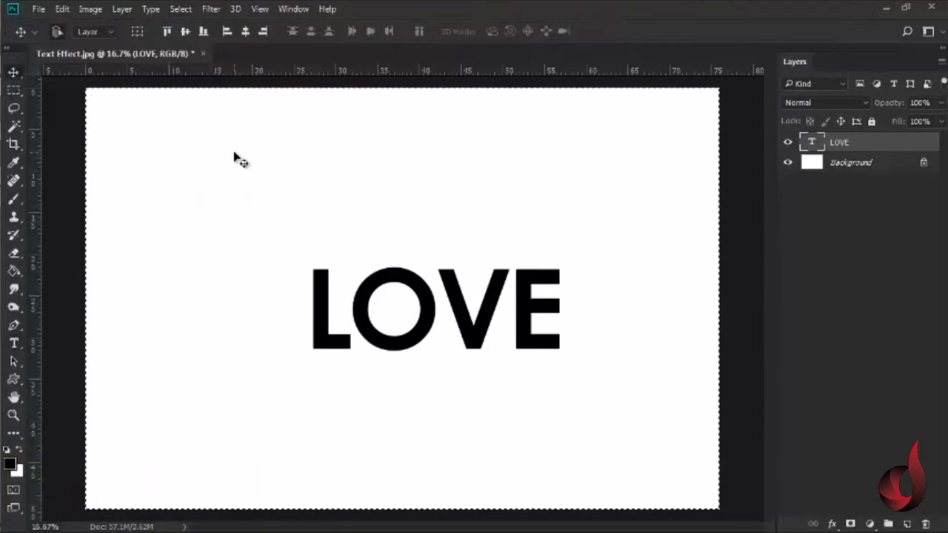
click(185, 31)
click(246, 33)
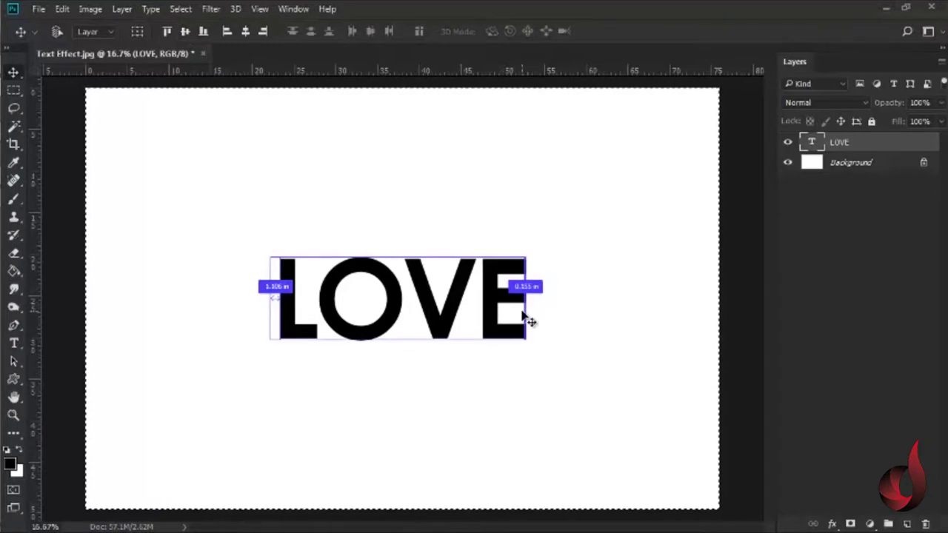
key(ctrl+d)
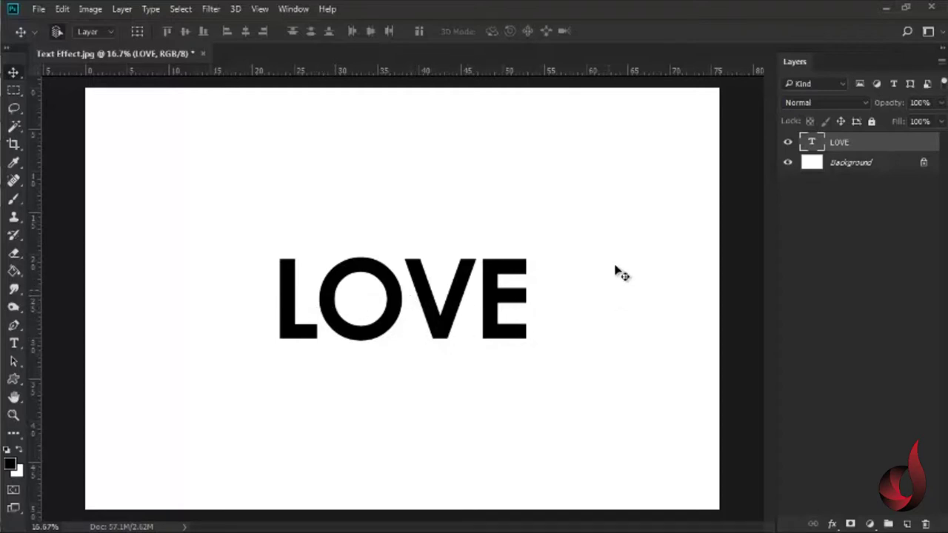
Open the Character panel and try LOVE tracking values of -350, -25 and -75.
click(293, 11)
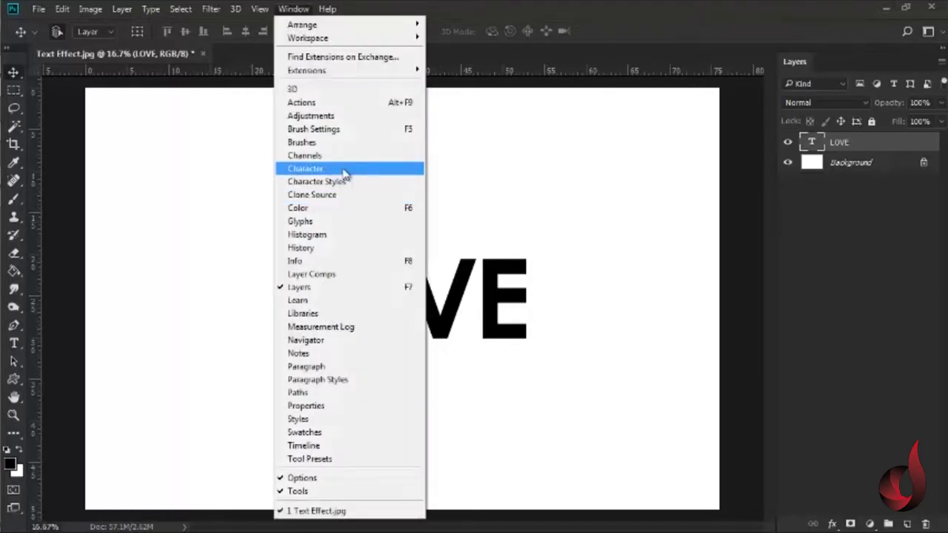
click(345, 169)
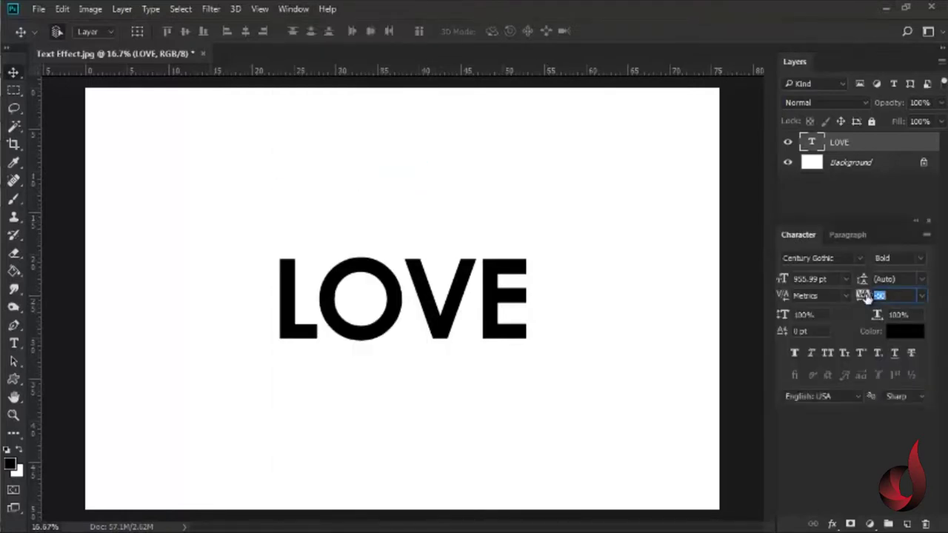
drag(863, 295, 799, 310)
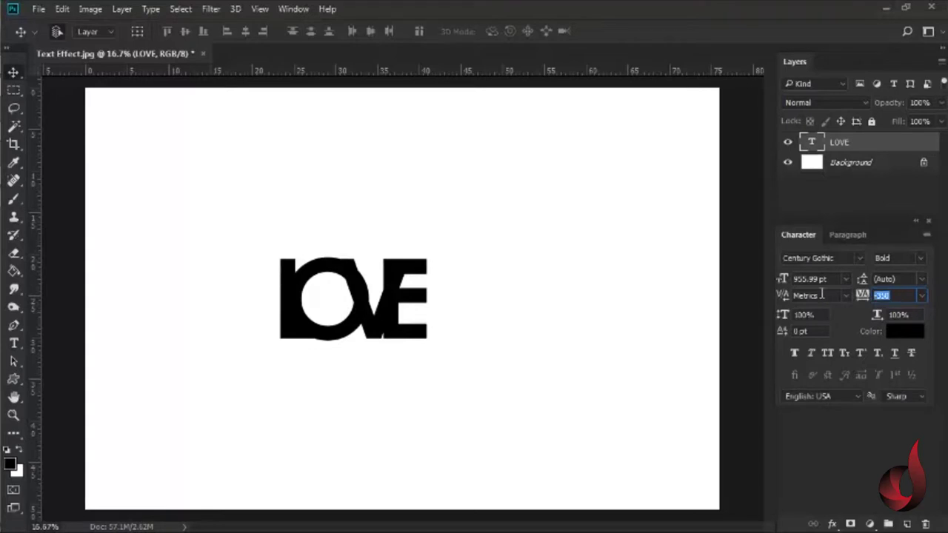
click(923, 295)
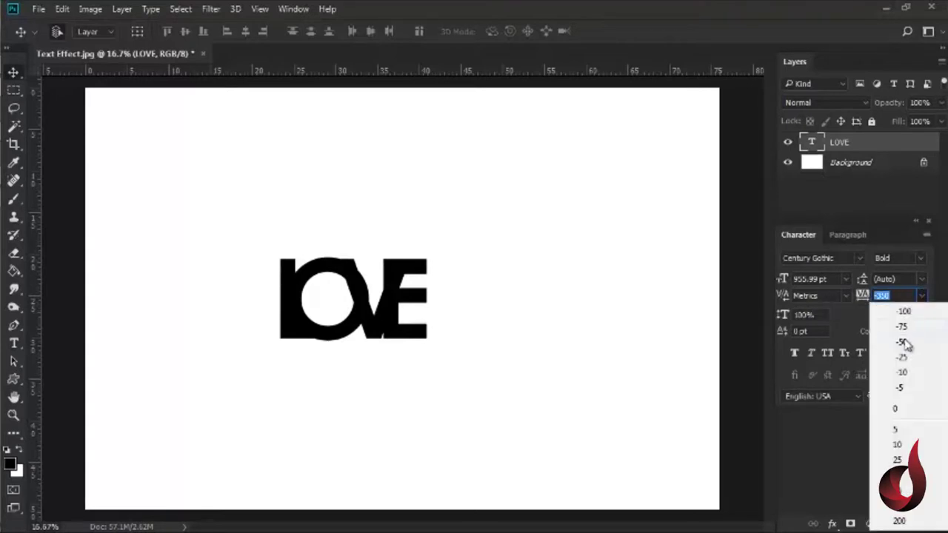
click(905, 361)
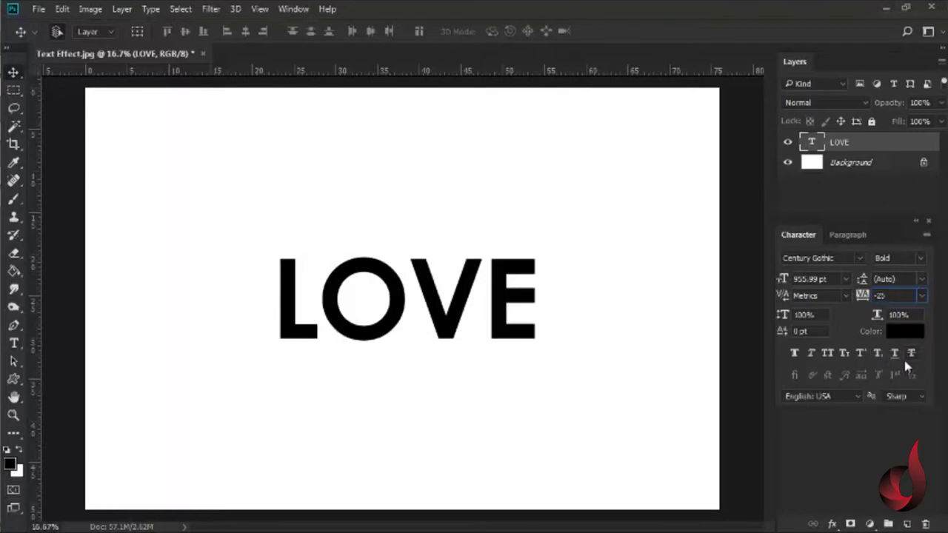
click(922, 295)
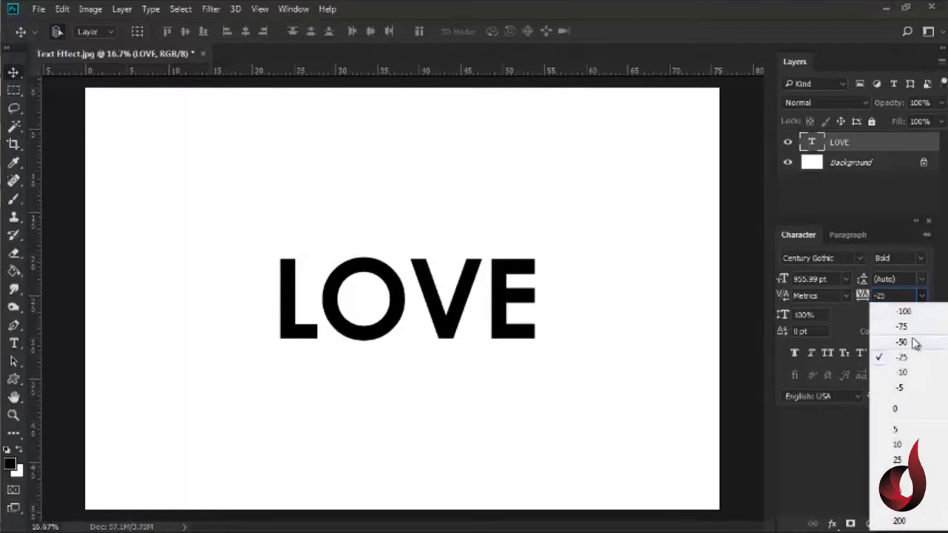
click(907, 327)
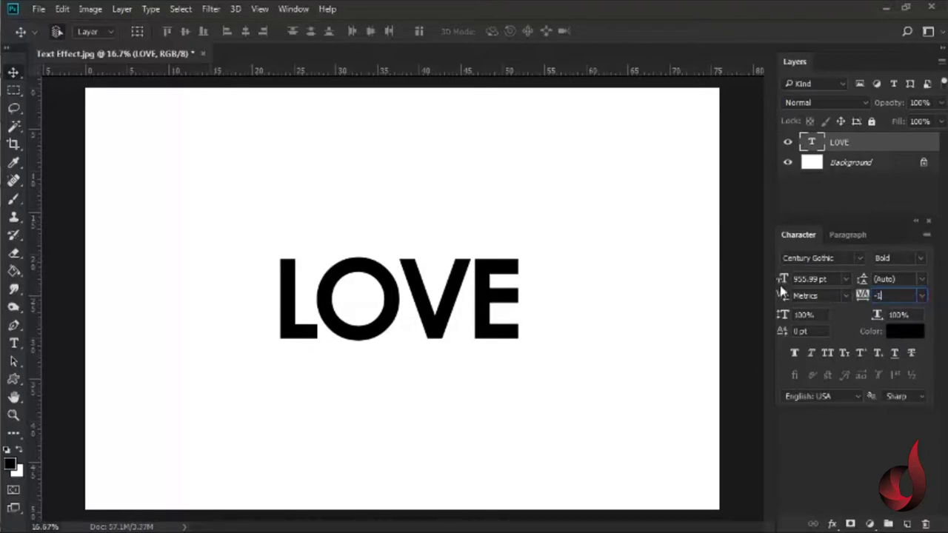
Settle the LOVE tracking at -200 after trying -100 and -400.
text(-100)
key(Return)
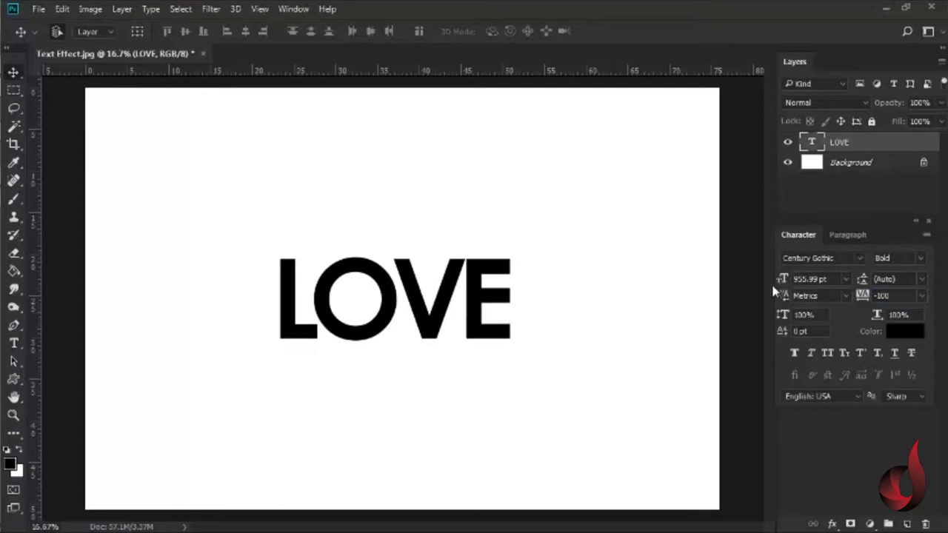
click(864, 296)
text(-400)
key(Return)
click(873, 296)
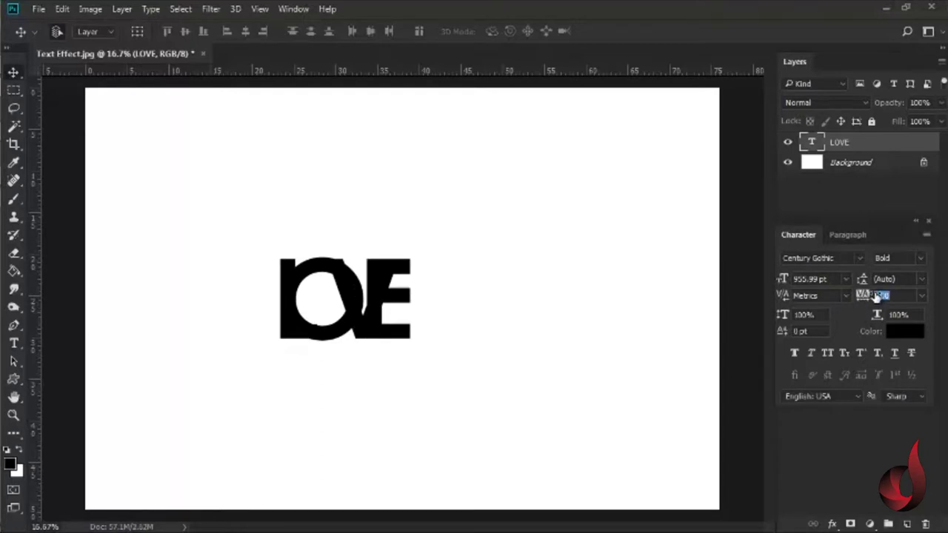
text(-100)
key(Return)
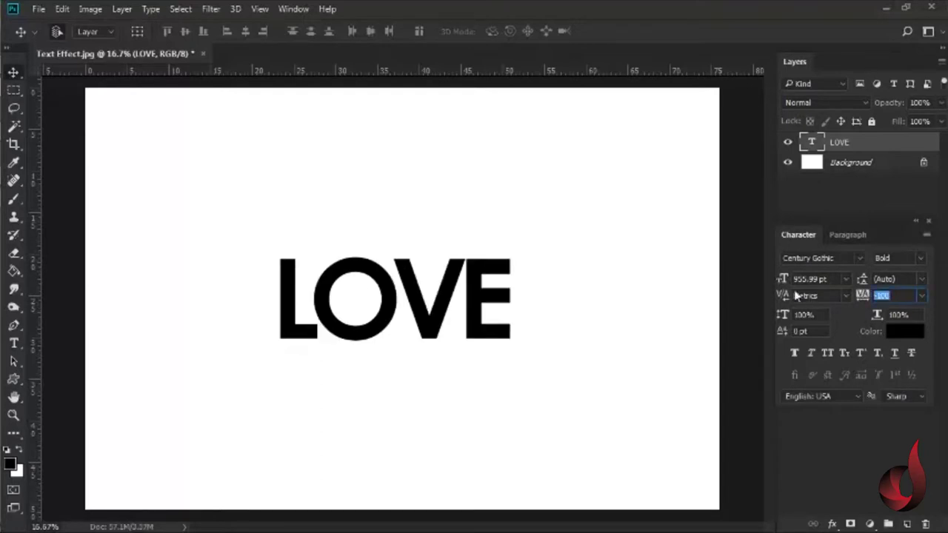
text(-200)
key(Return)
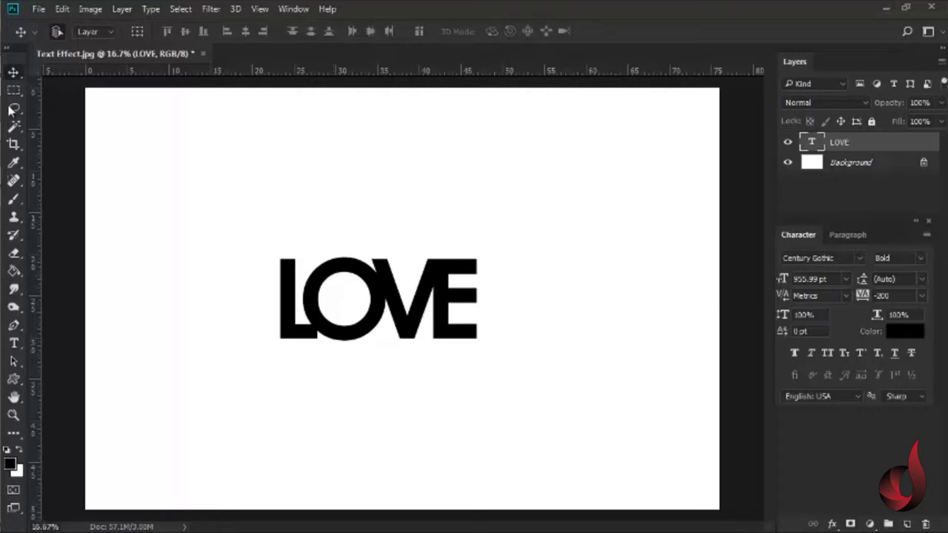
Re-centre LOVE horizontally on the canvas, close the Character panel and deselect.
key(ctrl+a)
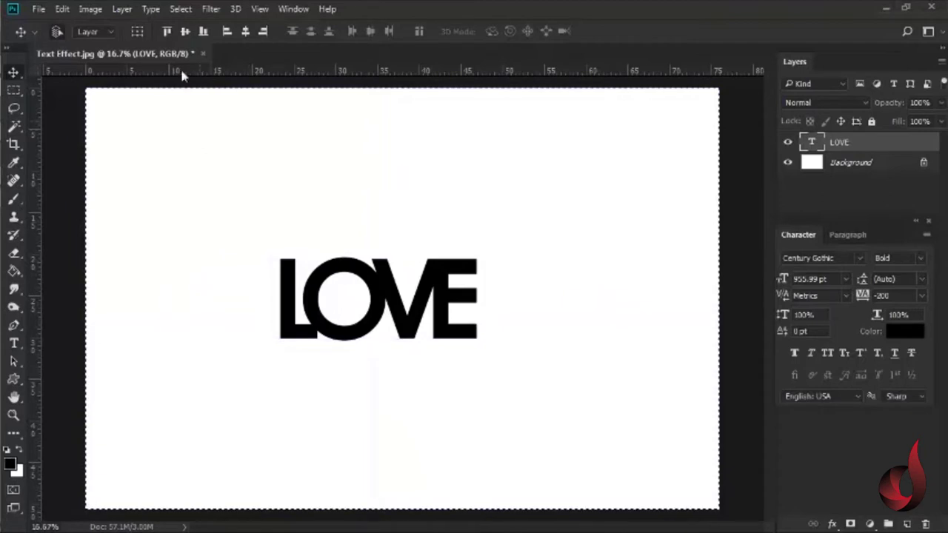
click(245, 31)
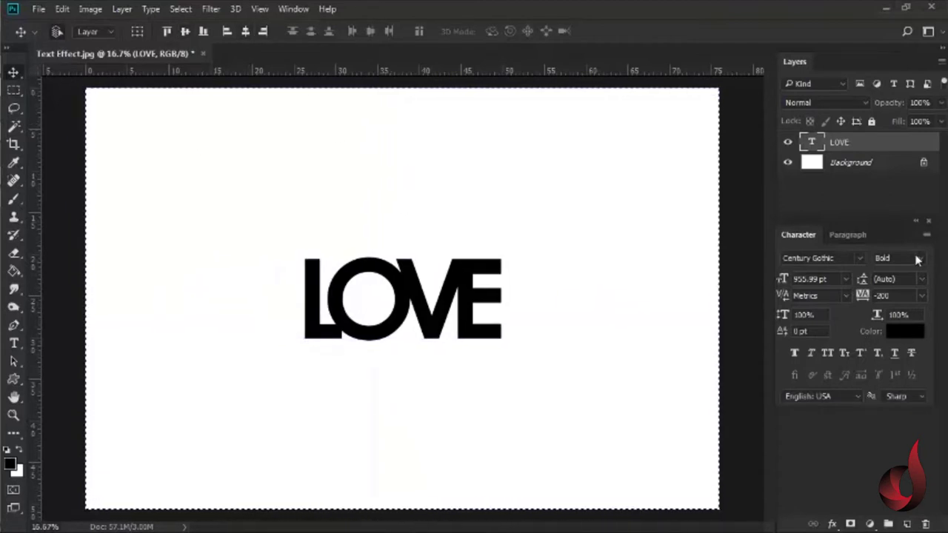
click(928, 221)
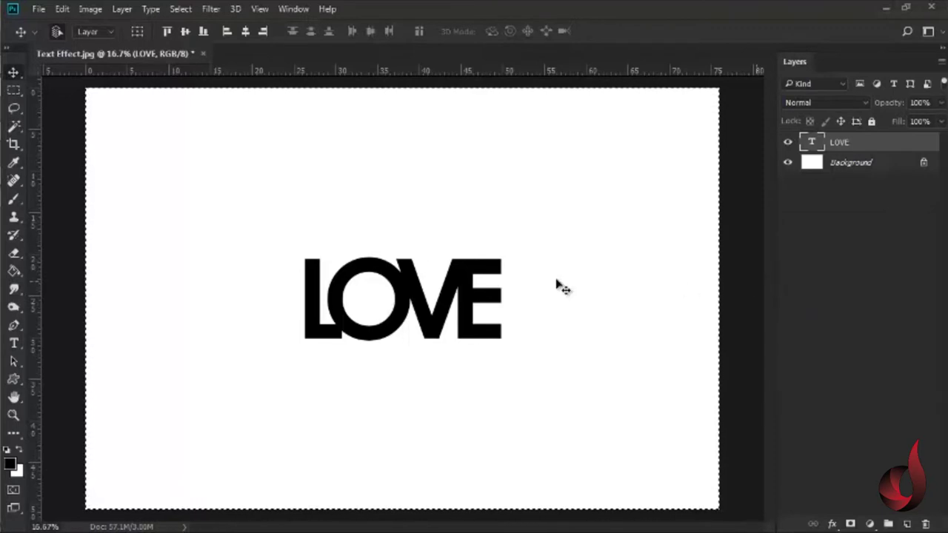
key(ctrl+d)
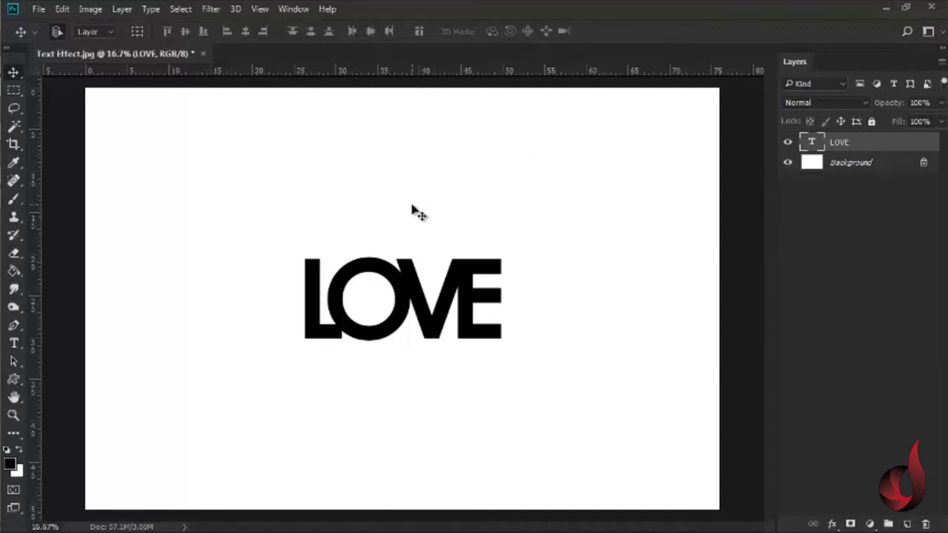
Place the Text Effect photo as an embedded layer above LOVE.
key(ctrl+shift+p)
click(154, 109)
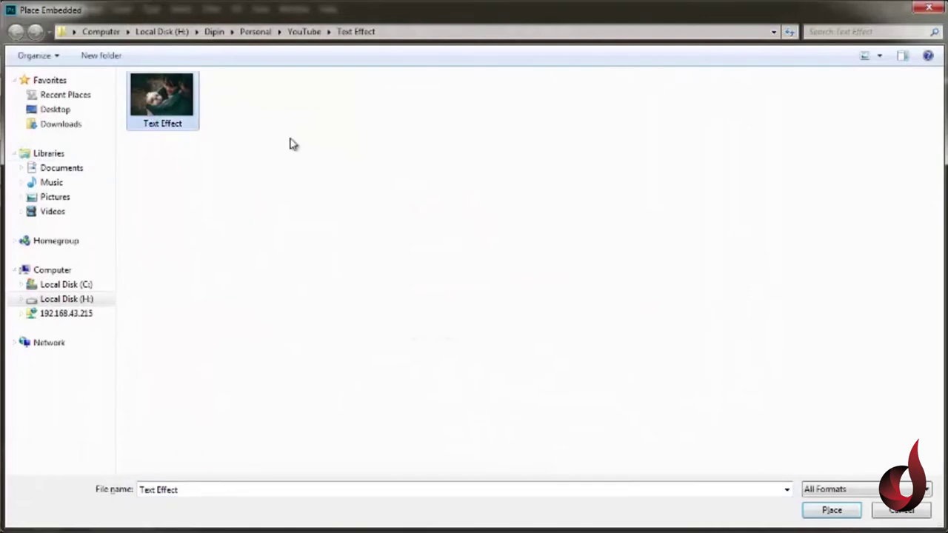
click(831, 510)
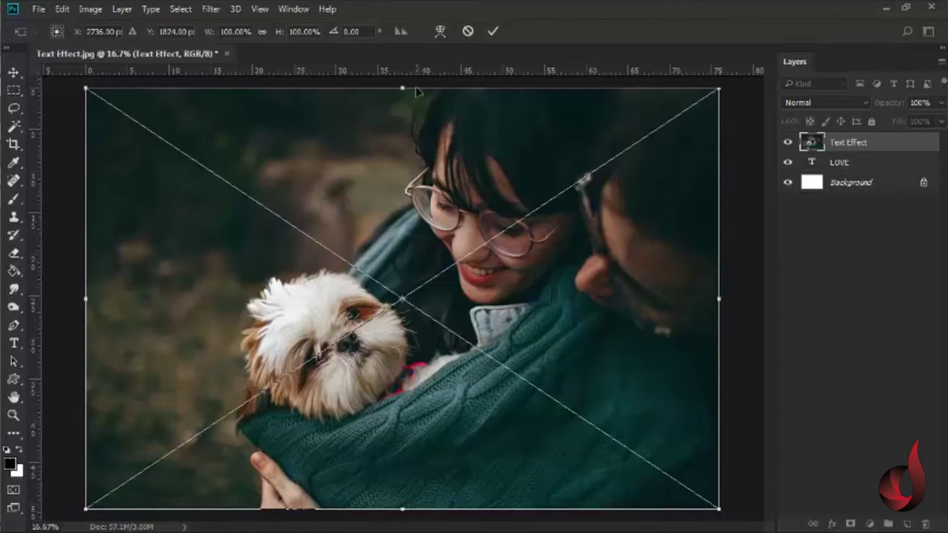
Commit the placed photo, lower its opacity to 64% and shrink it to about 31.8% over LOVE.
key(Return)
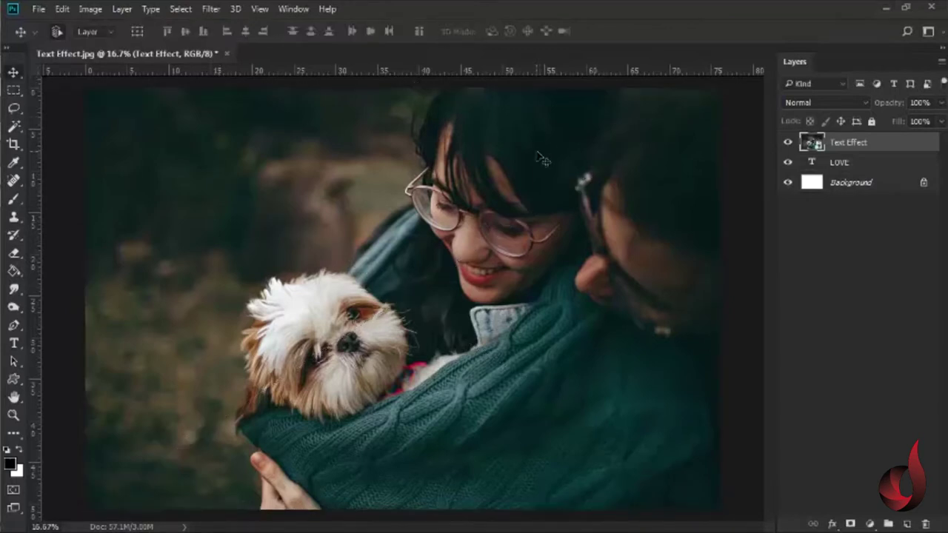
drag(892, 104, 868, 110)
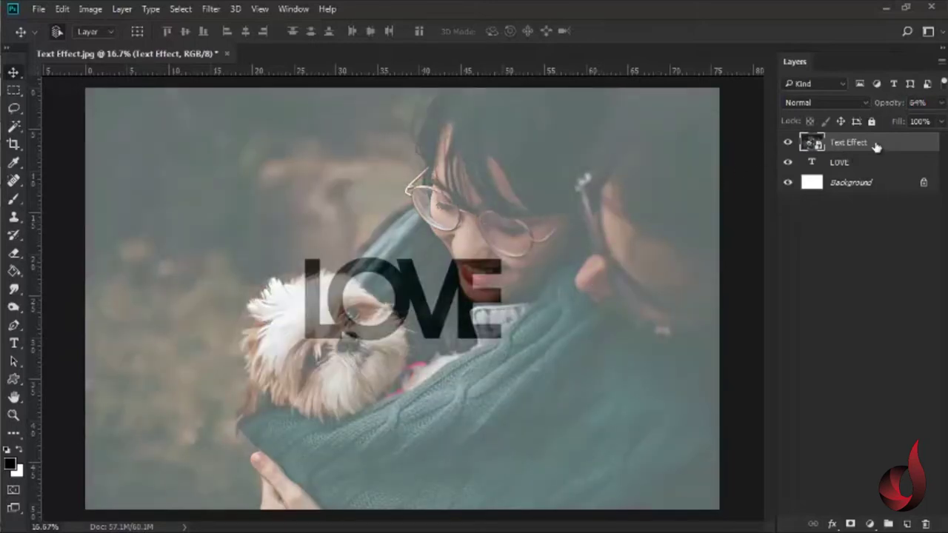
key(ctrl+t)
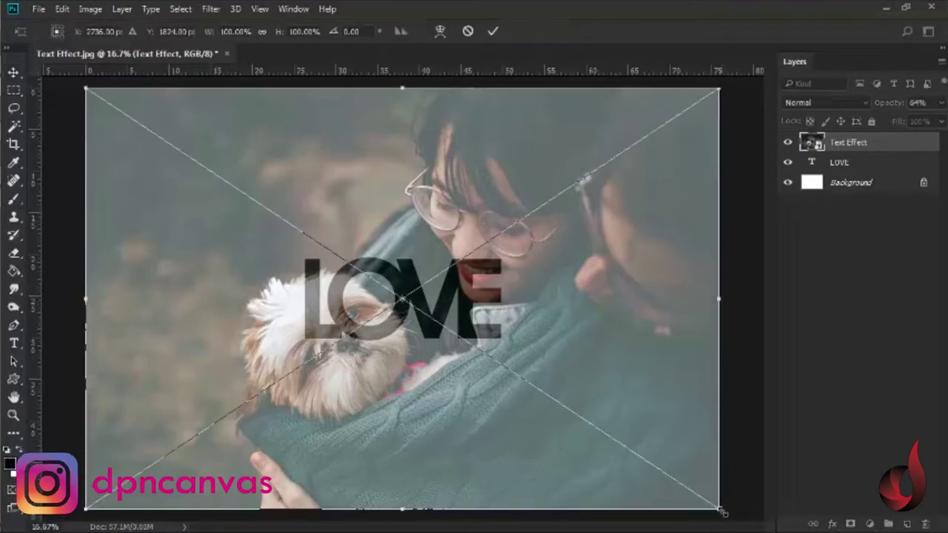
drag(722, 513, 511, 359)
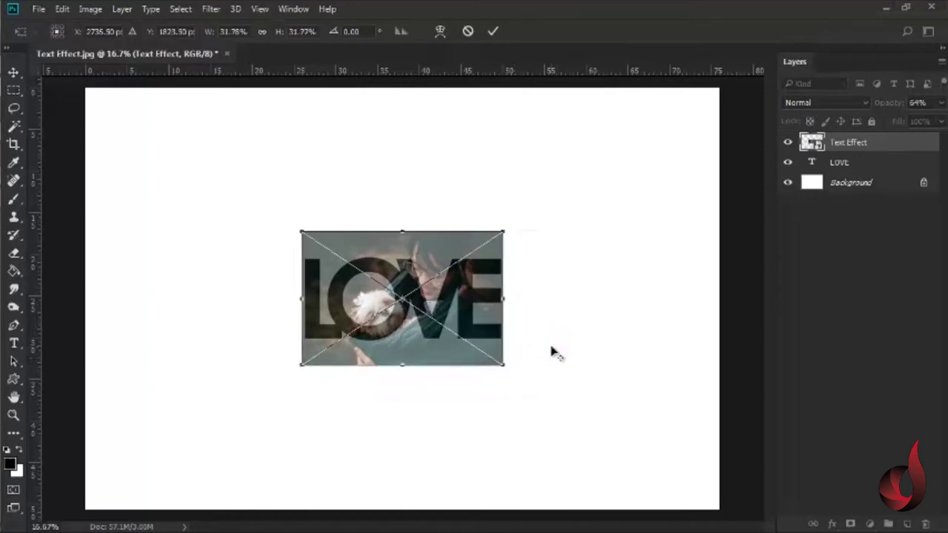
key(Return)
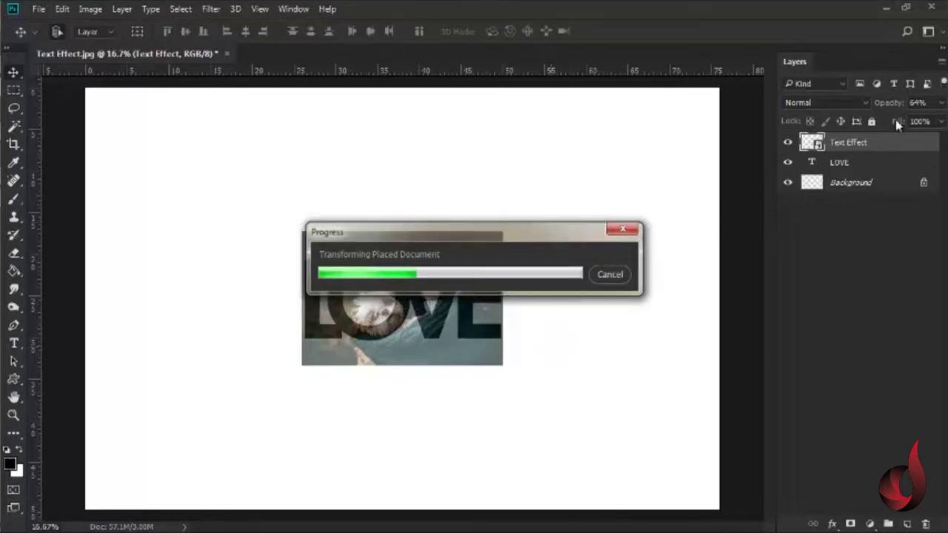
Set the Text Effect layer opacity to 100% and make it a clipping mask on LOVE.
click(918, 103)
text(100)
key(Return)
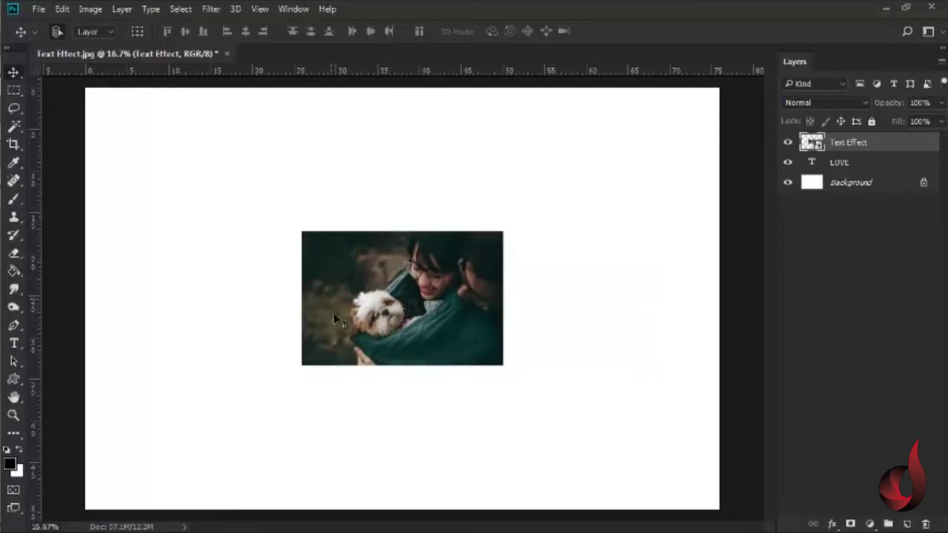
right_click(875, 143)
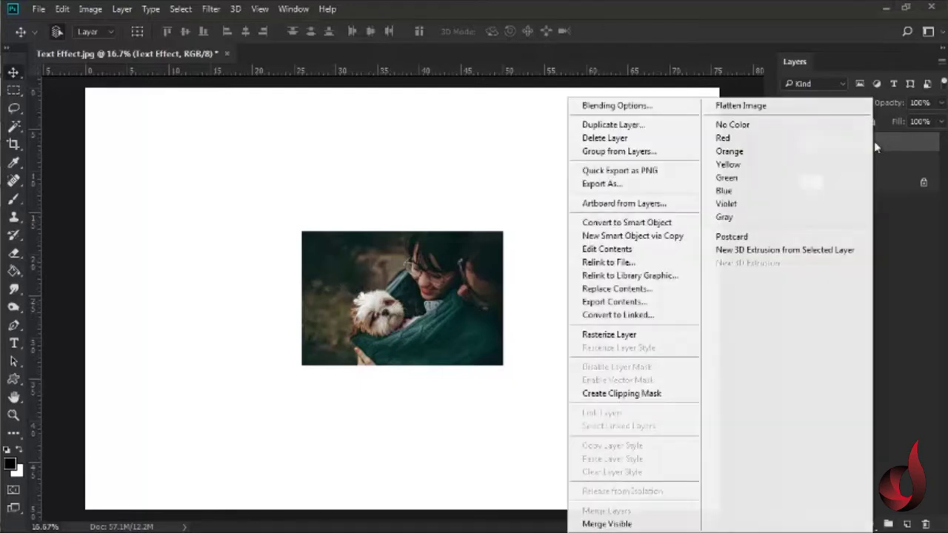
click(639, 400)
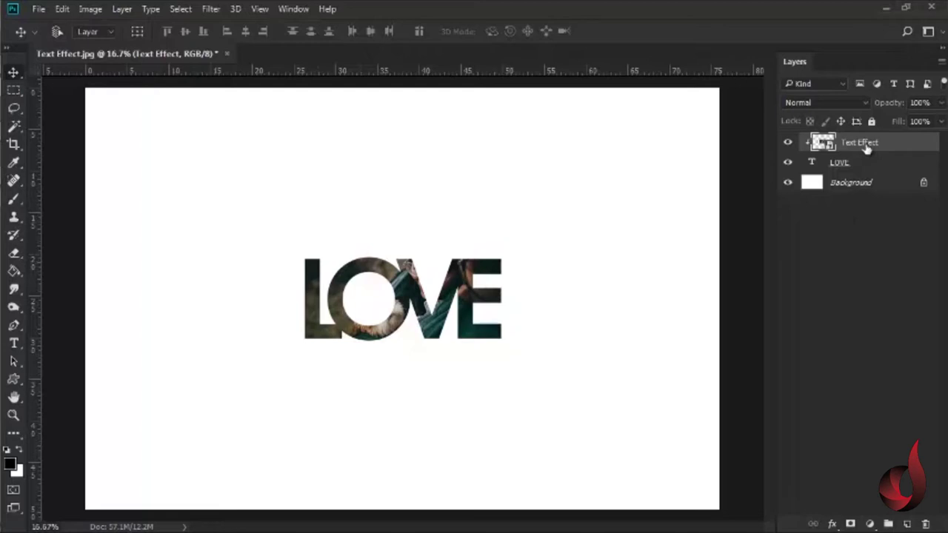
Scale the clipped photo up to about 36.90% inside the LOVE letters.
key(ctrl+t)
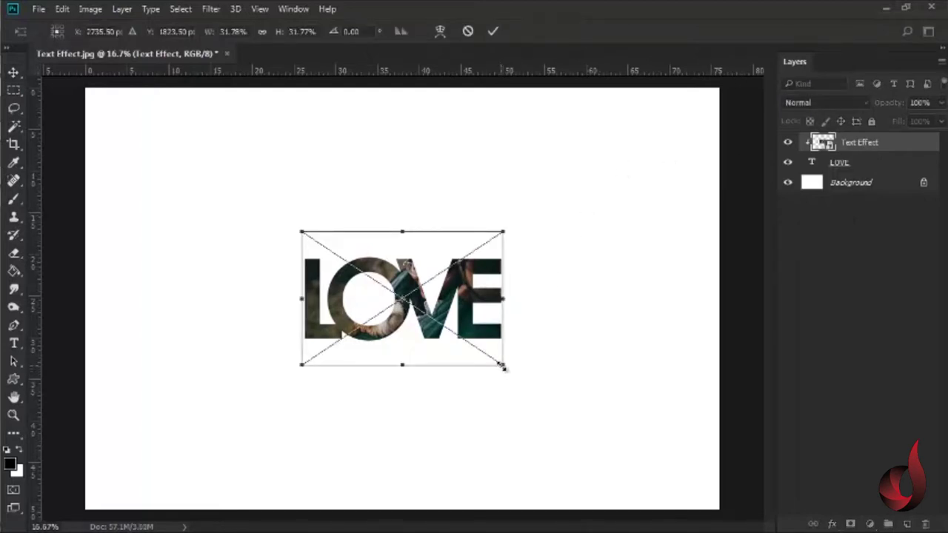
drag(504, 369, 525, 390)
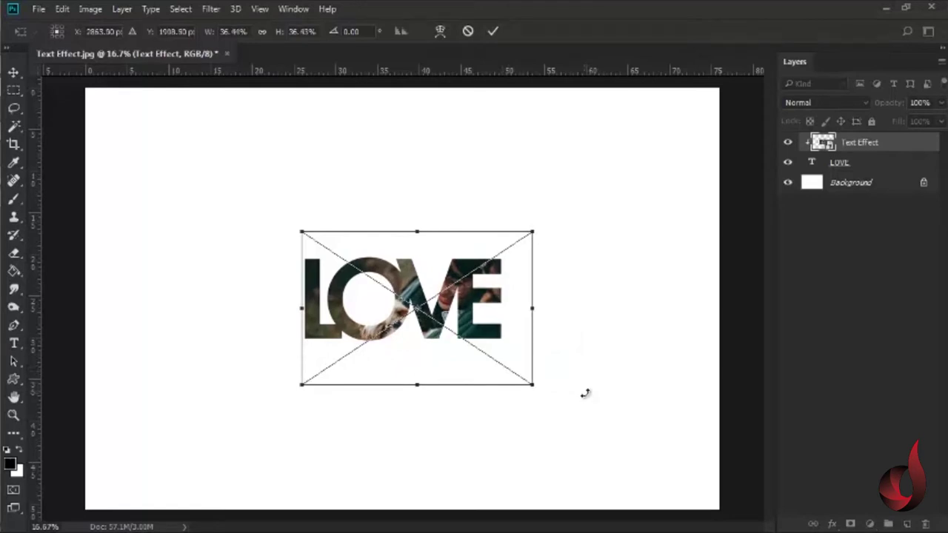
key(Return)
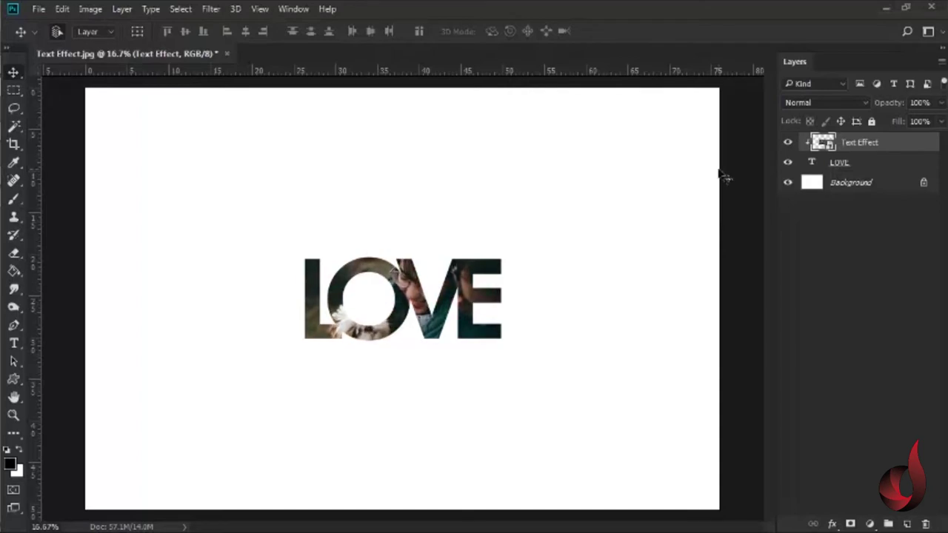
Group the photo and LOVE layers into Group 1 and scale the group to about 150%.
shift+click(893, 165)
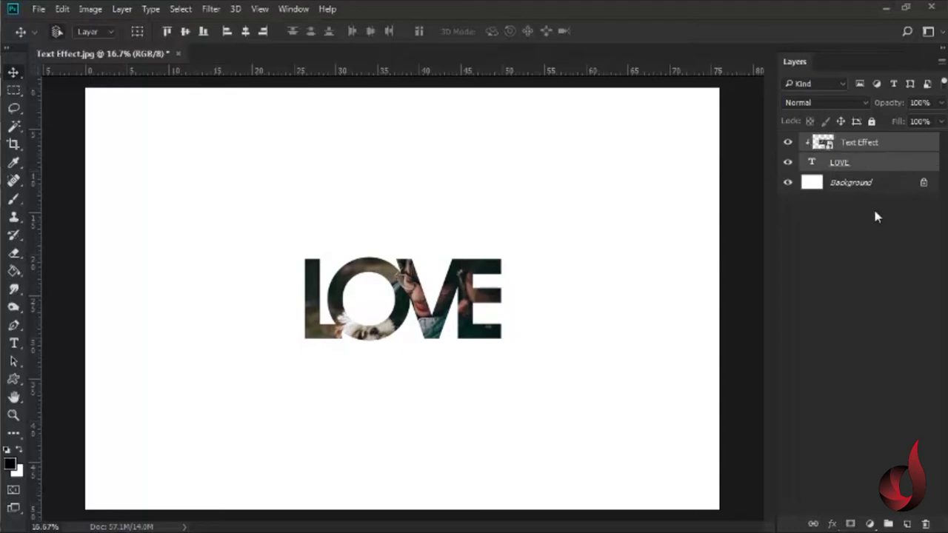
key(ctrl+g)
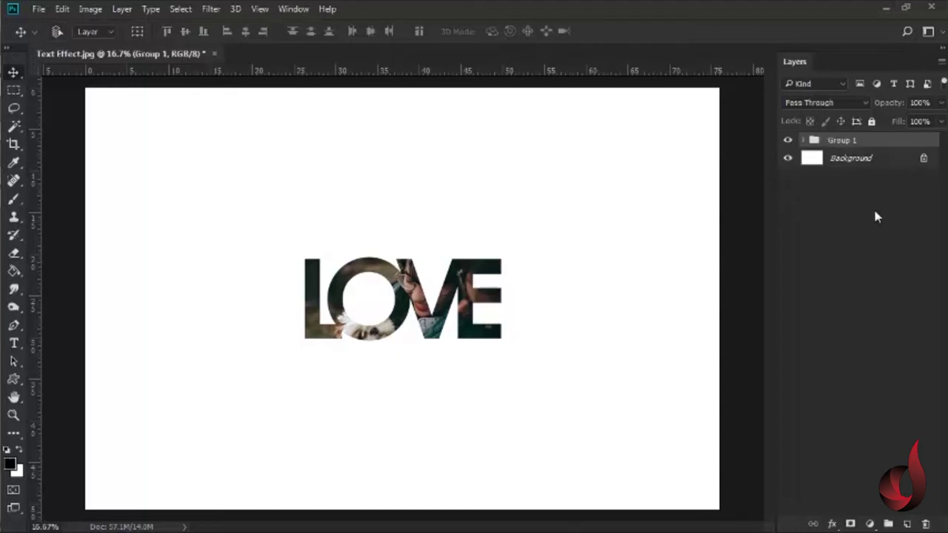
key(ctrl+t)
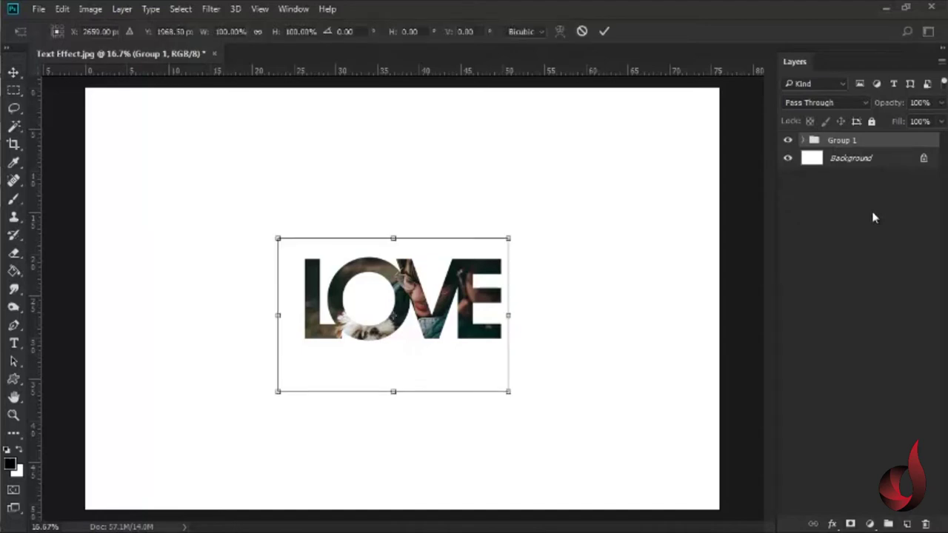
drag(509, 394, 567, 433)
key(Return)
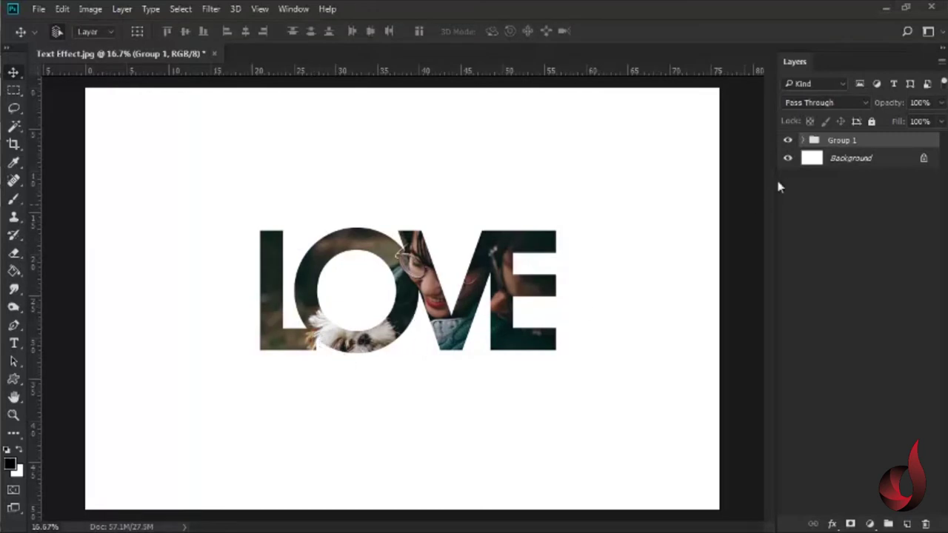
Enable a Stroke effect in the LOVE text layer's layer style inside Group 1.
click(803, 140)
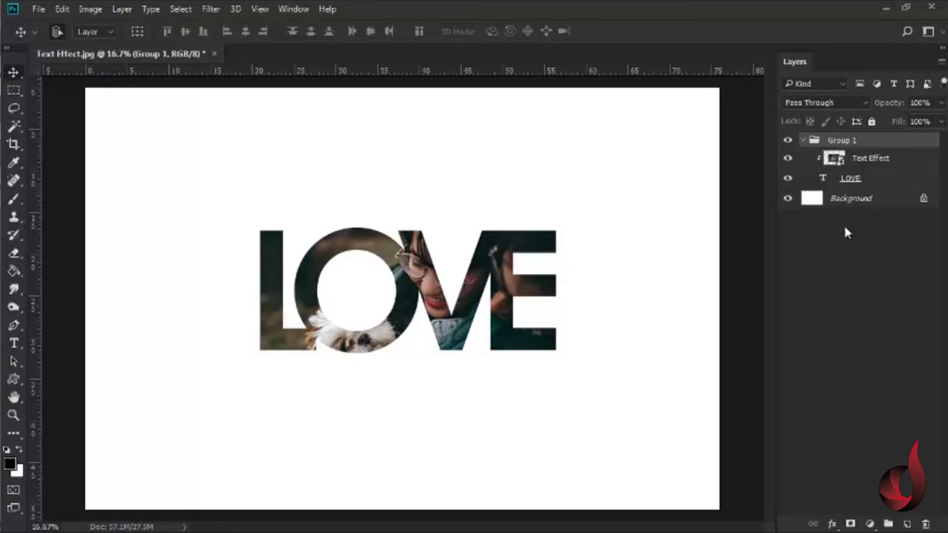
click(911, 177)
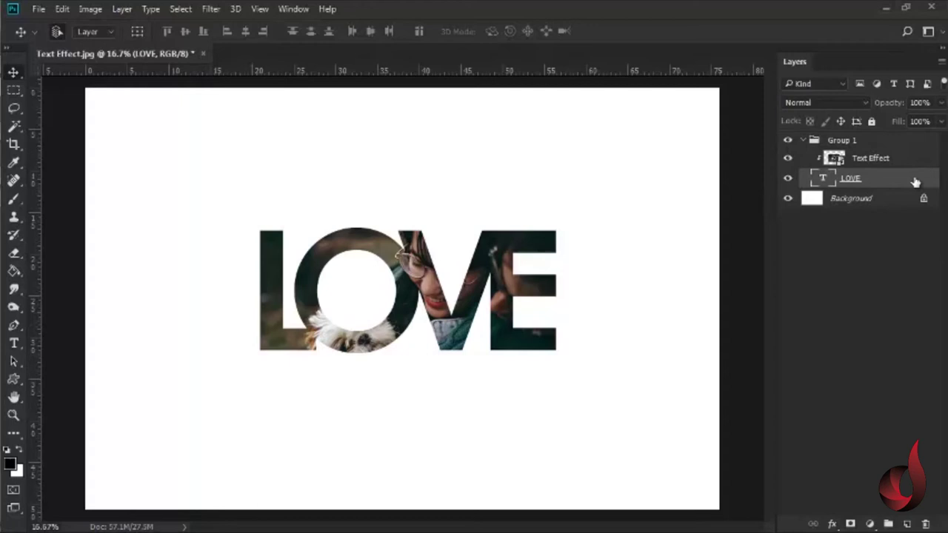
double_click(910, 182)
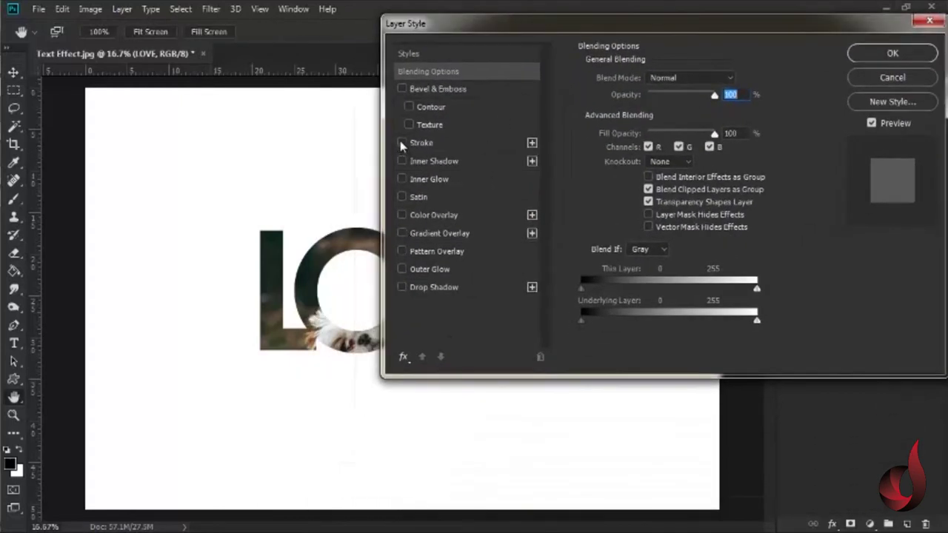
click(403, 144)
click(459, 144)
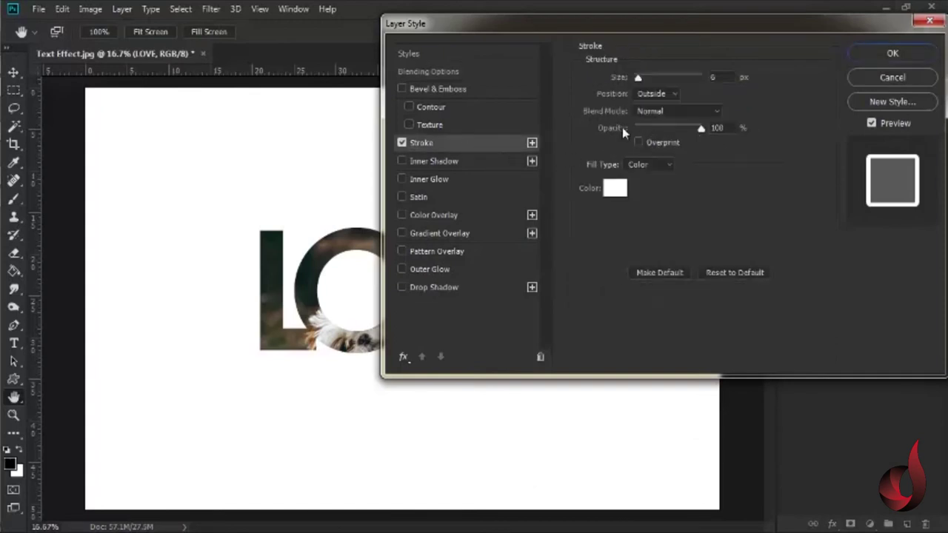
Set the stroke colour to black (000000) and its size to 32 px, then apply it.
mouse_move(647, 84)
mouse_down()
mouse_move(666, 82)
mouse_move(641, 80)
mouse_up()
click(615, 188)
text(260808)
text(000000)
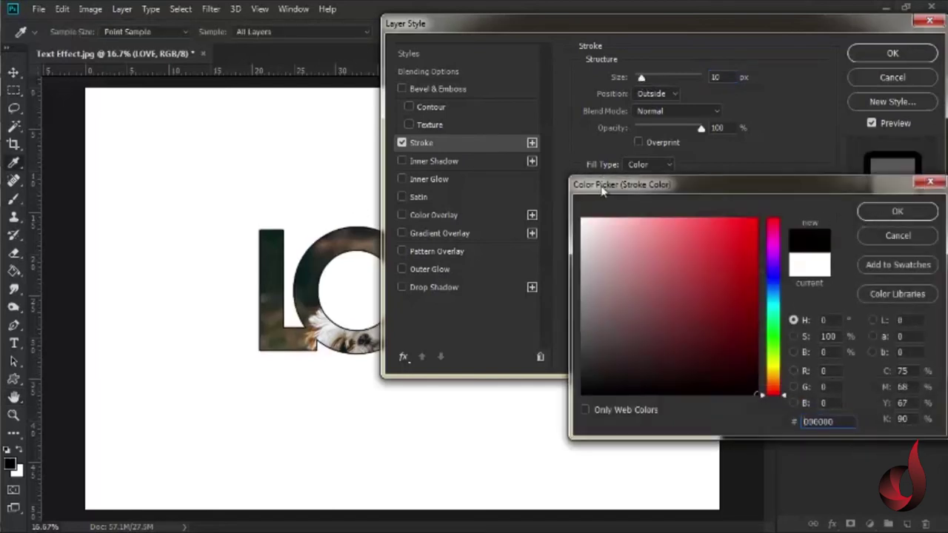
click(897, 211)
drag(641, 78, 647, 86)
click(875, 51)
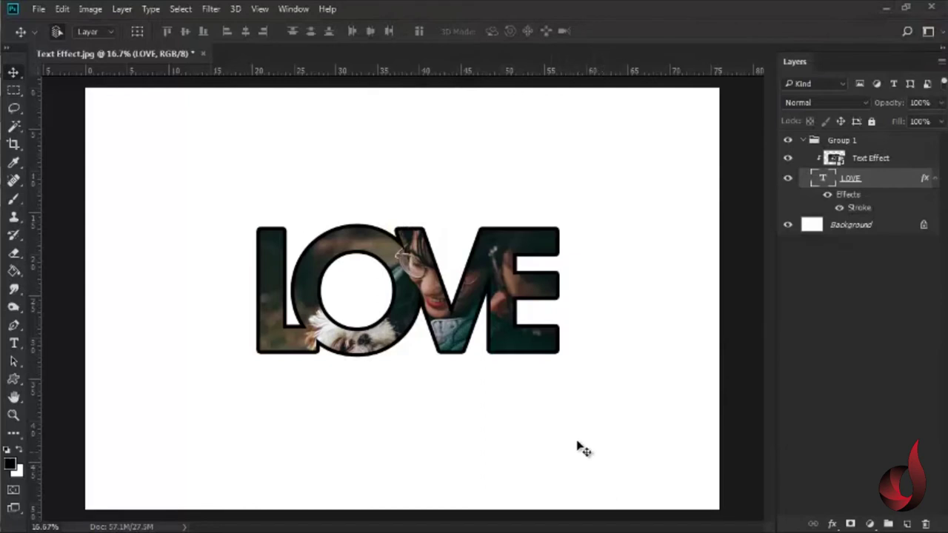
Reduce the LOVE text's black Stroke size to 25 px.
double_click(858, 210)
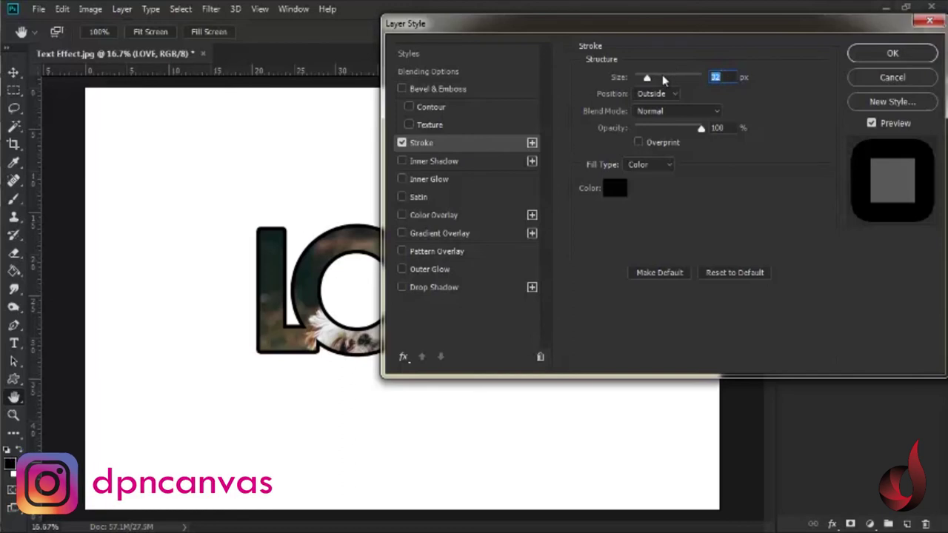
text(25)
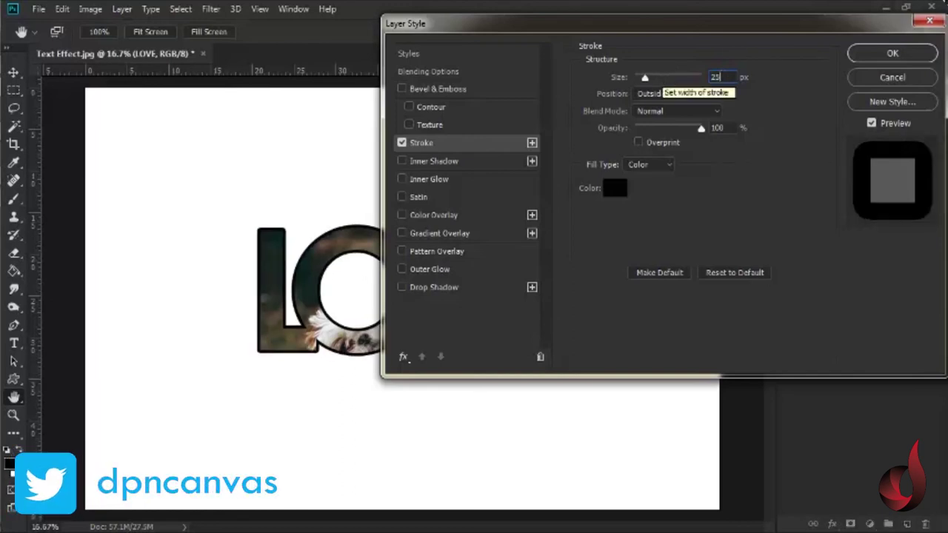
key(Return)
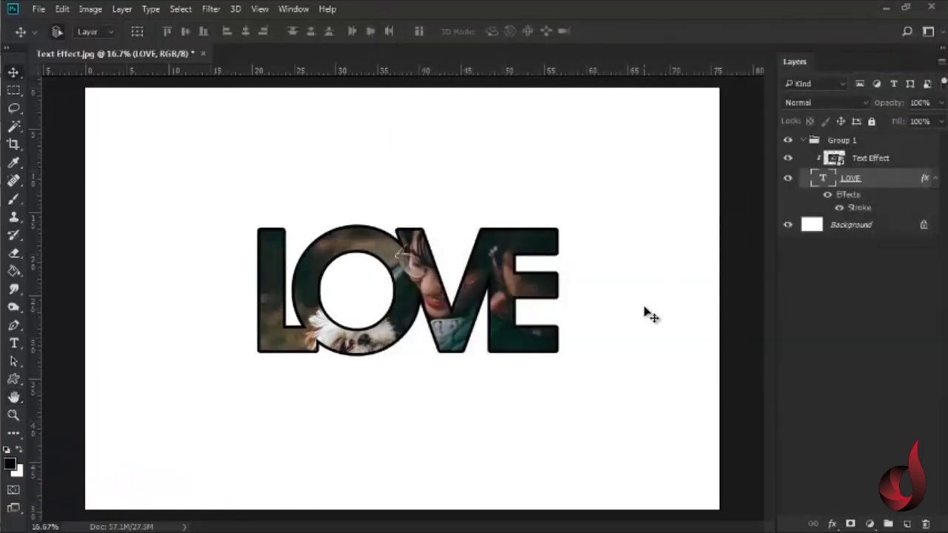